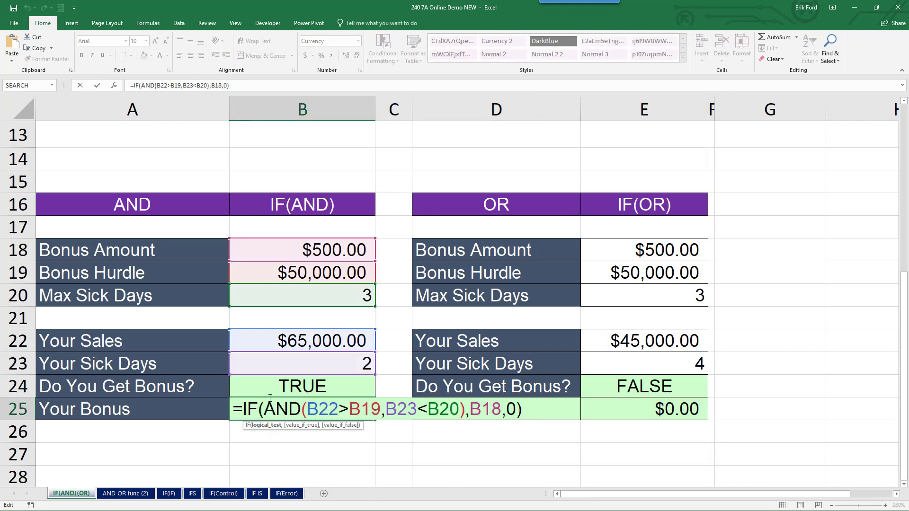
Step: Examine the Your Bonus formulas in B7 and B25 on the IF(AND)(OR) sheet
scroll(314, 256, "up", 4)
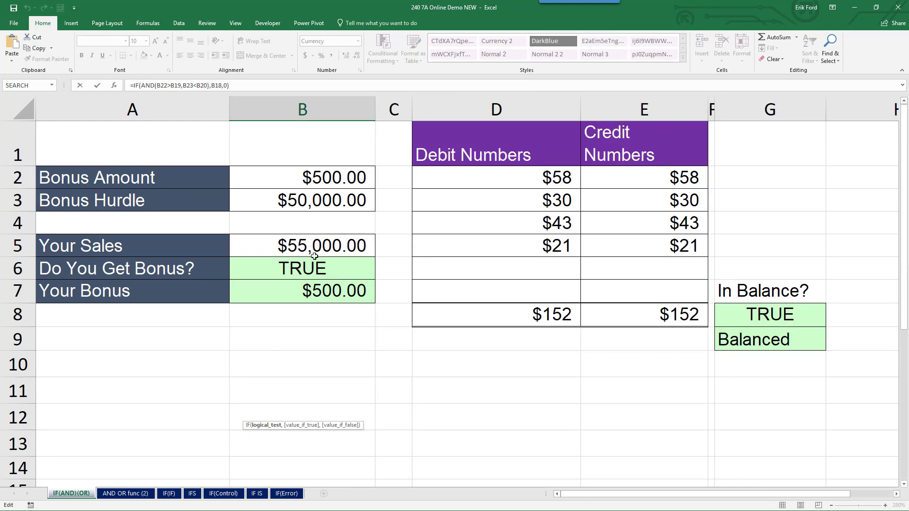
double_click(317, 287)
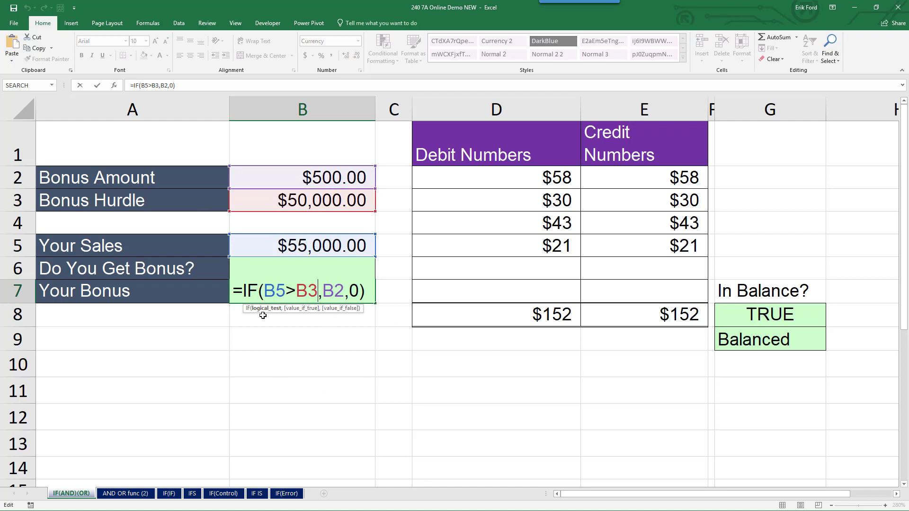
key("ctrl+Return")
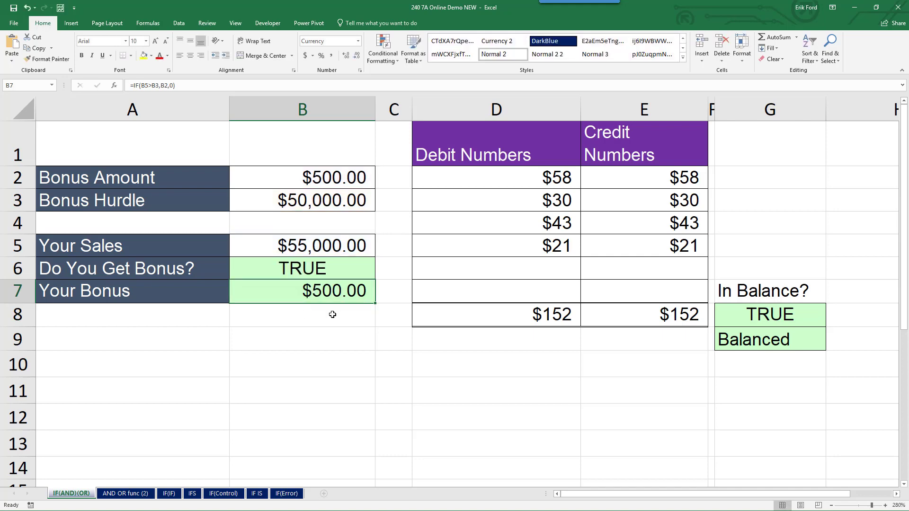
scroll(331, 310, "down", 6)
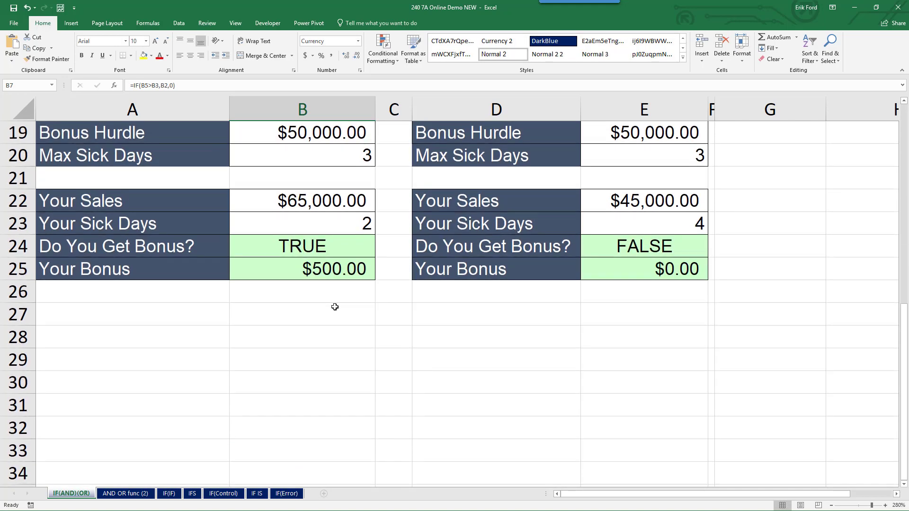
left_click(324, 271)
double_click(318, 269)
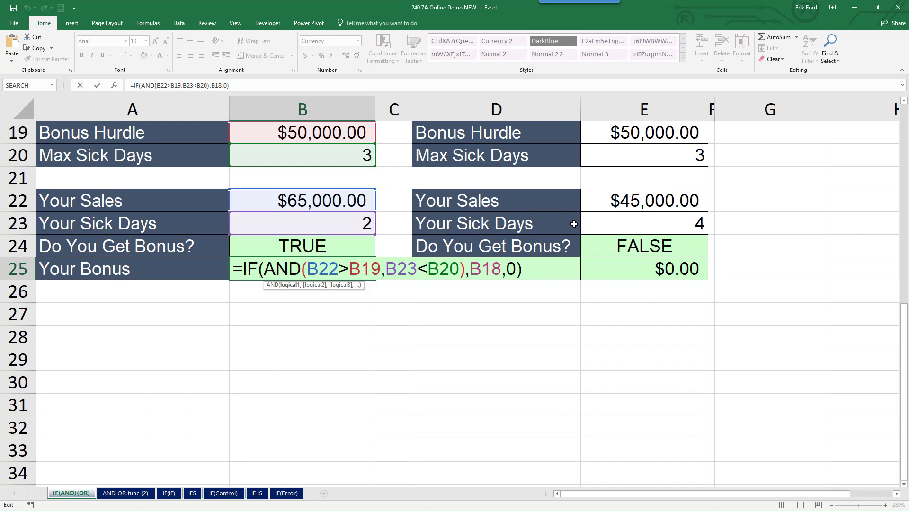
key("Return")
Step: Examine the first Rule 3 formula in I11 on the AND OR func (2) sheet
left_click(125, 493)
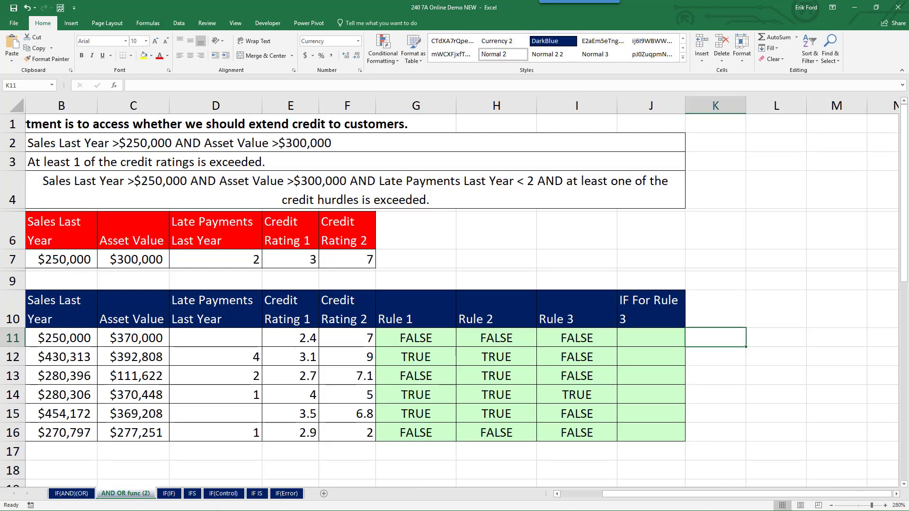
double_click(570, 339)
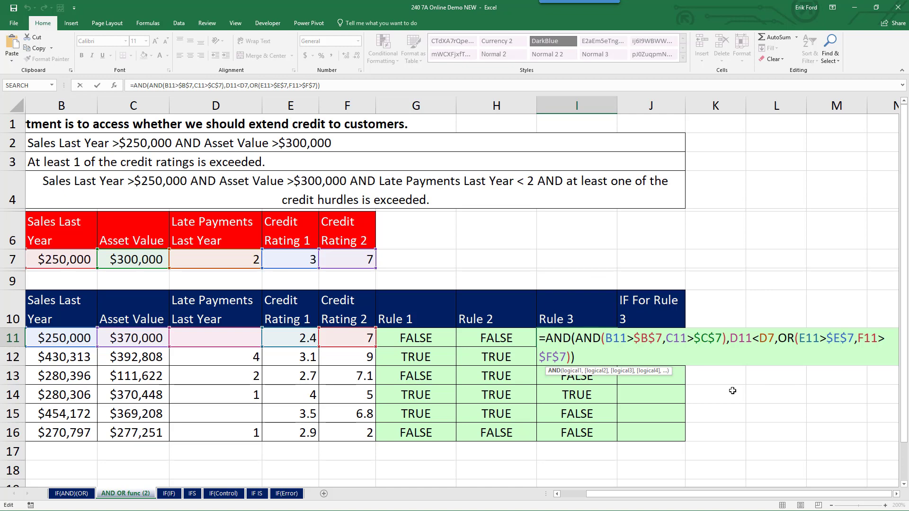
key("Escape")
Step: Revisit the IF(AND) bonus formula in B25 and compare it with the nested AND/OR formula in I11 on the AND OR func (2) sheet
left_click(169, 494)
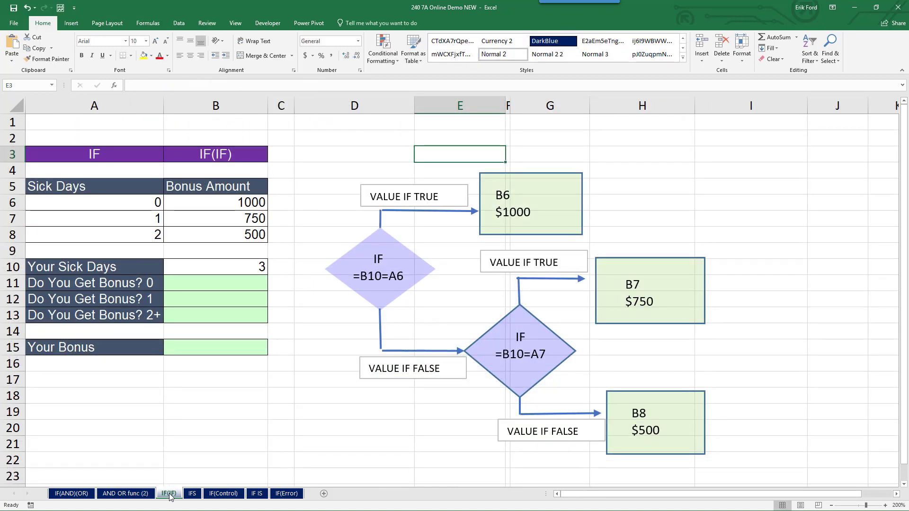
left_click(71, 494)
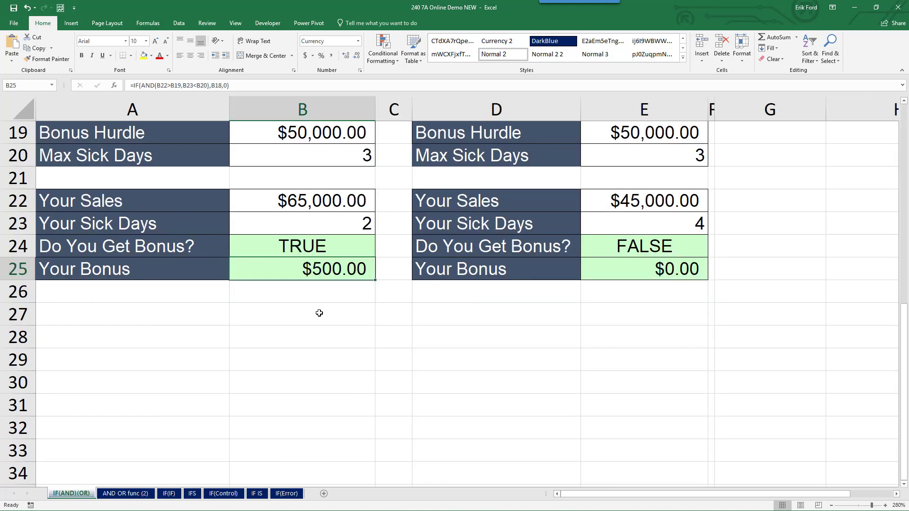
double_click(326, 268)
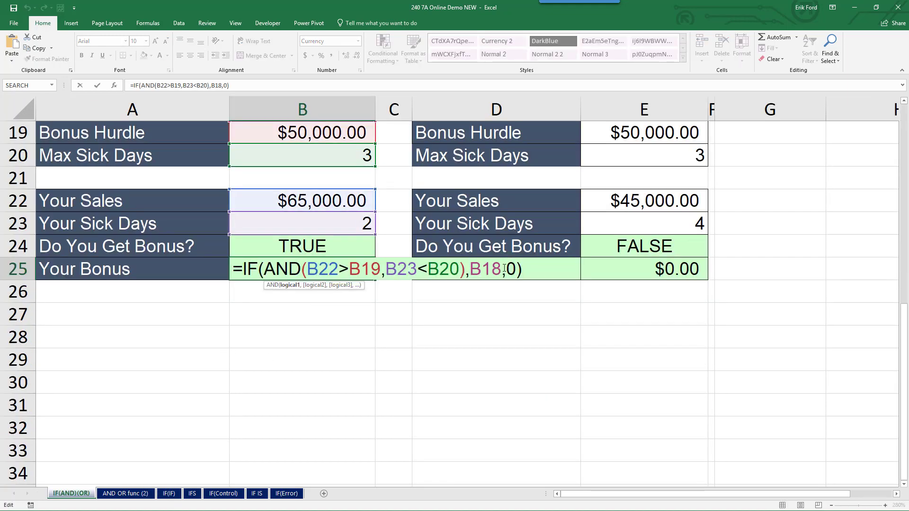
left_click(714, 287)
left_click(126, 493)
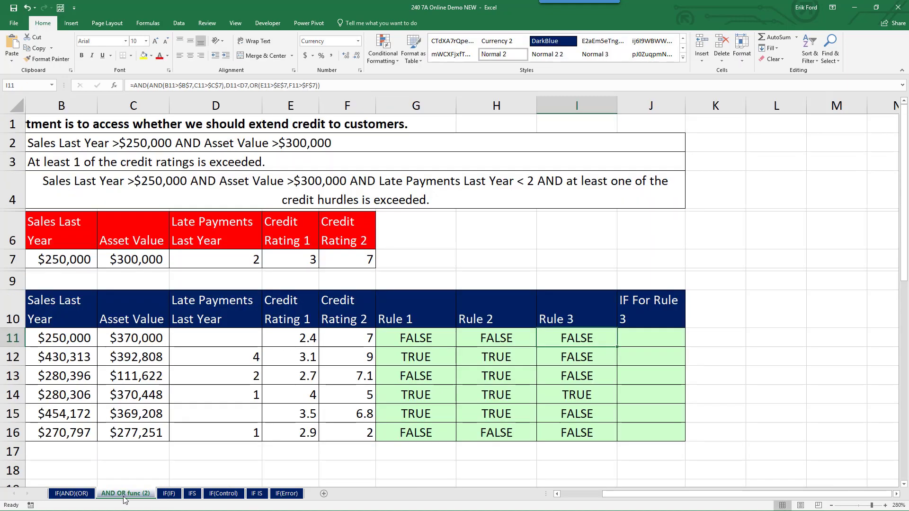
double_click(560, 346)
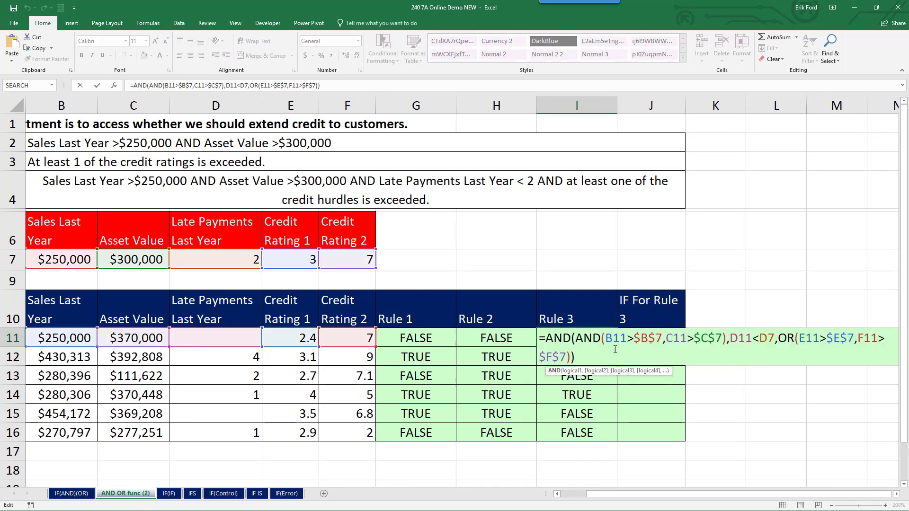
key("Escape")
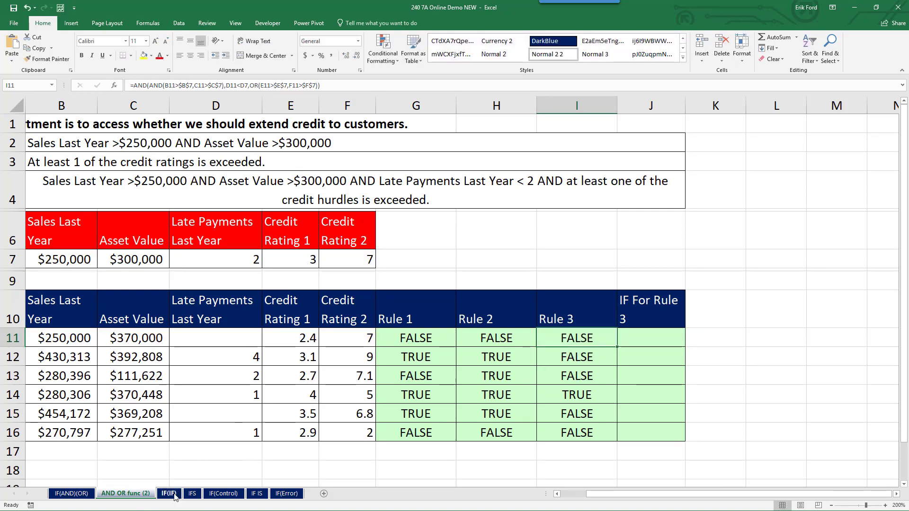
Step: On the IF(IF) sheet, enter the zero-sick-days test =B10=A6 in B11
left_click(169, 494)
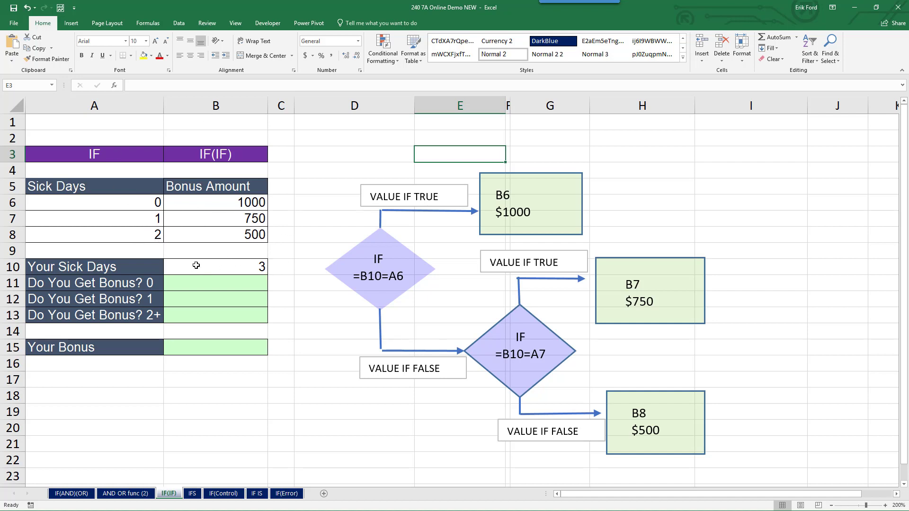
left_click(255, 265)
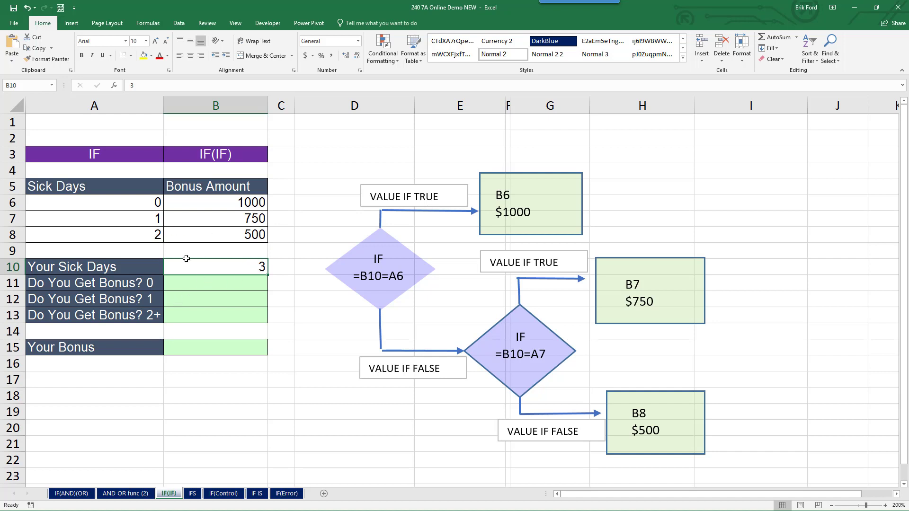
left_click(186, 286)
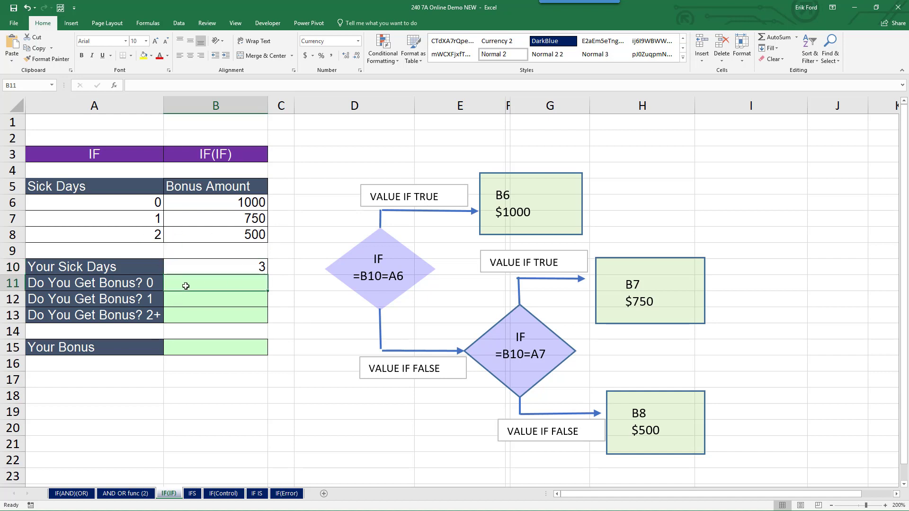
type("=")
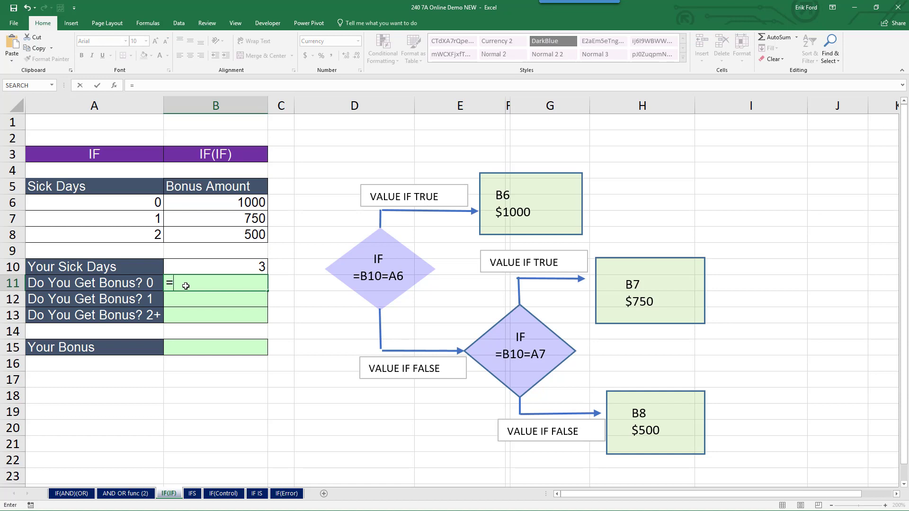
left_click(261, 267)
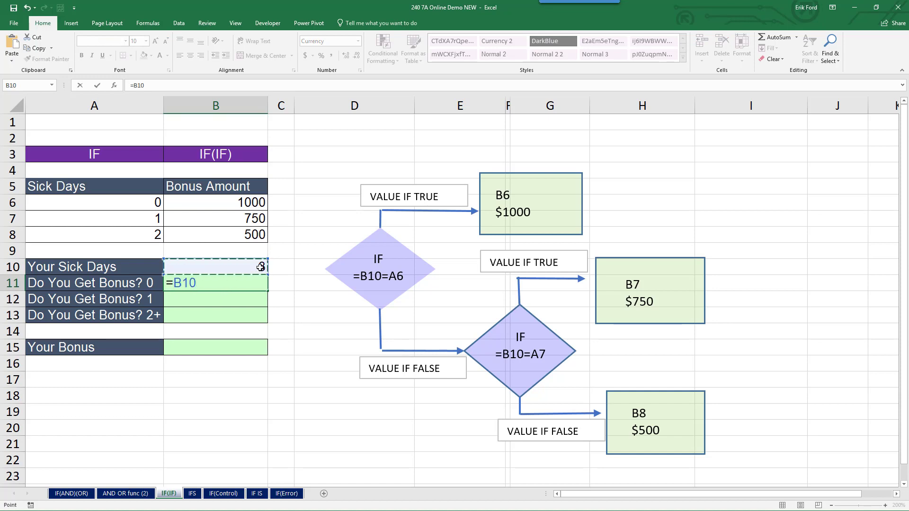
type("=")
left_click(140, 204)
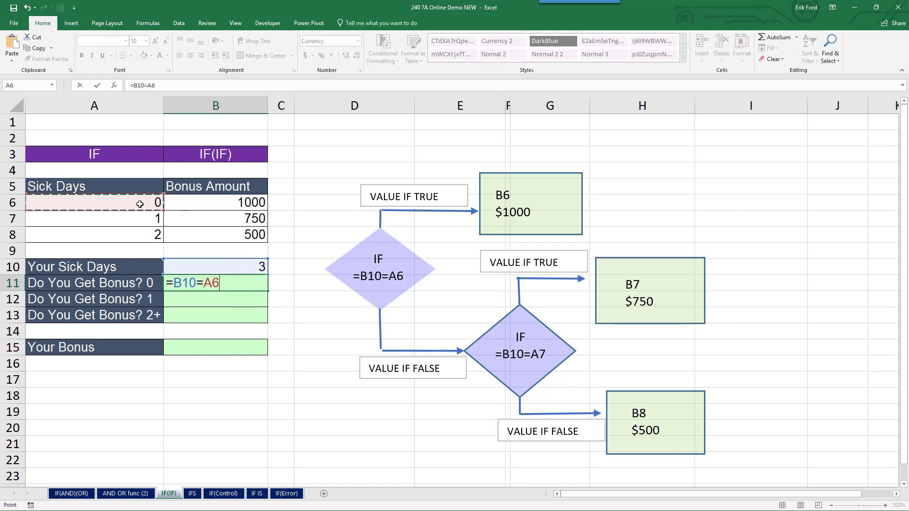
key("Return")
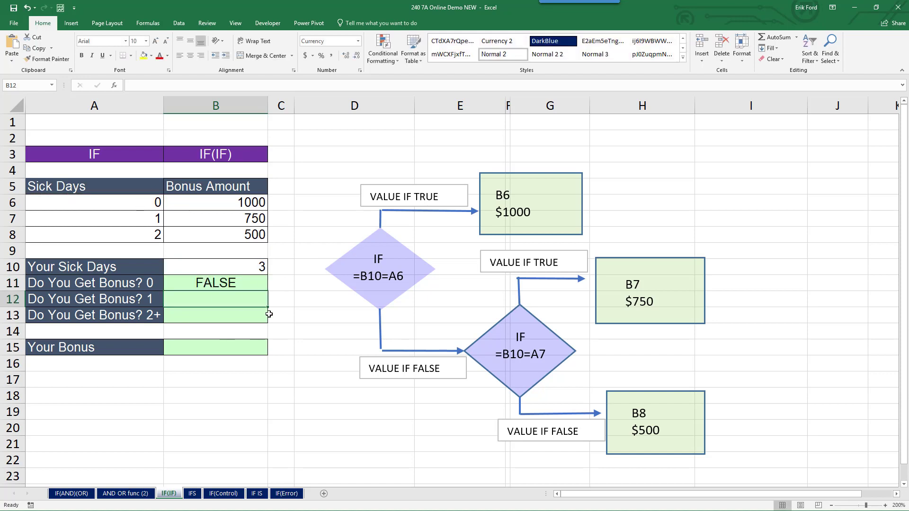
Step: Enter the one-sick-day test =B10=A7 in B12
type("=")
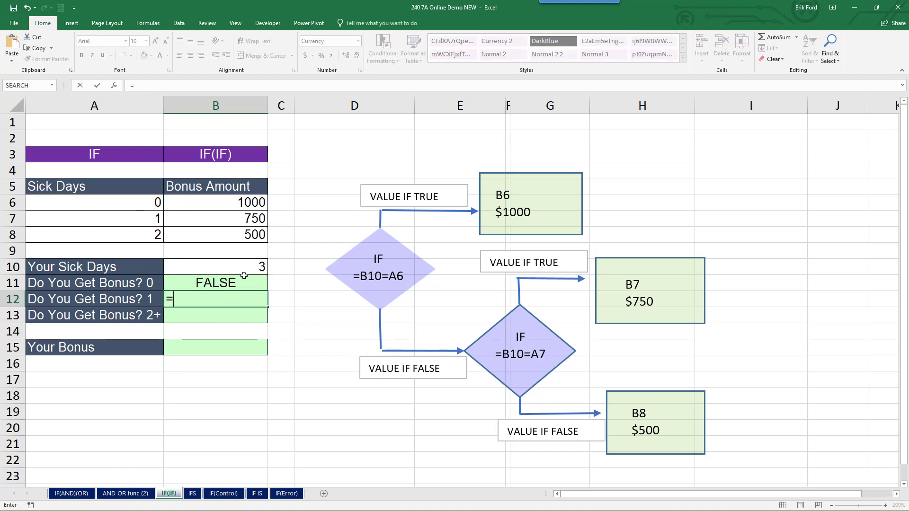
left_click(256, 263)
type("=")
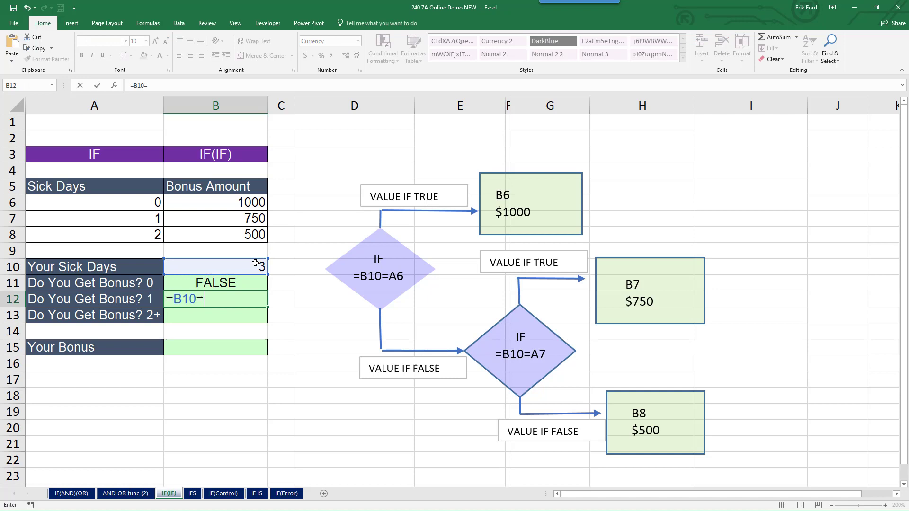
left_click(143, 221)
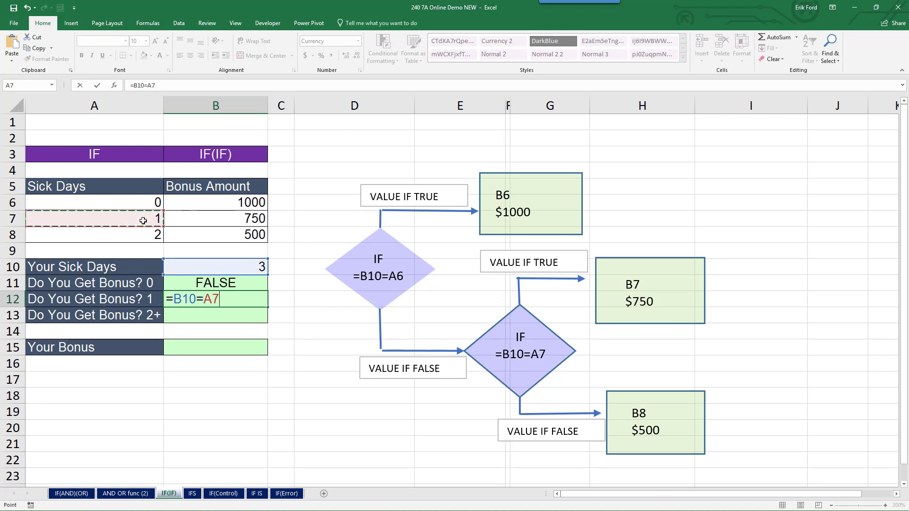
key("Return")
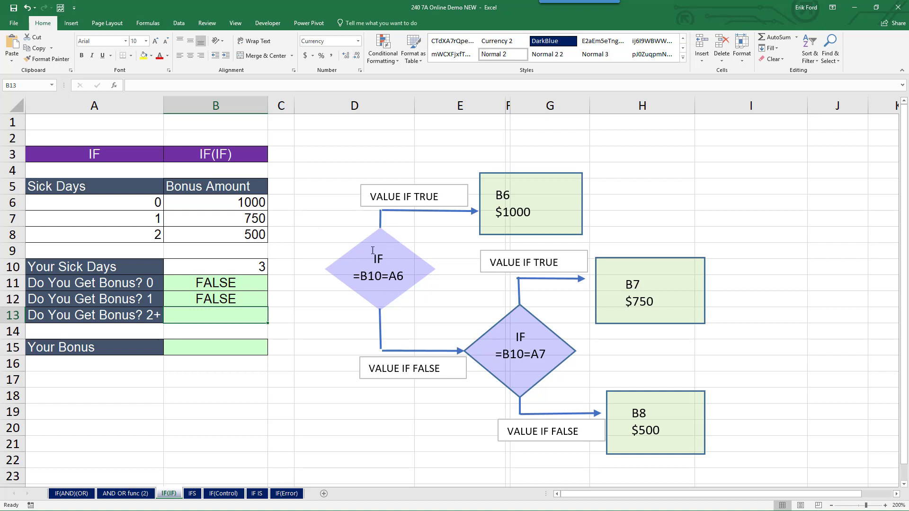
Step: Convert the formulas in B11 and B12 to plain text so the cells display =B10=A6 and =B10=A7
left_click(207, 282)
double_click(212, 283)
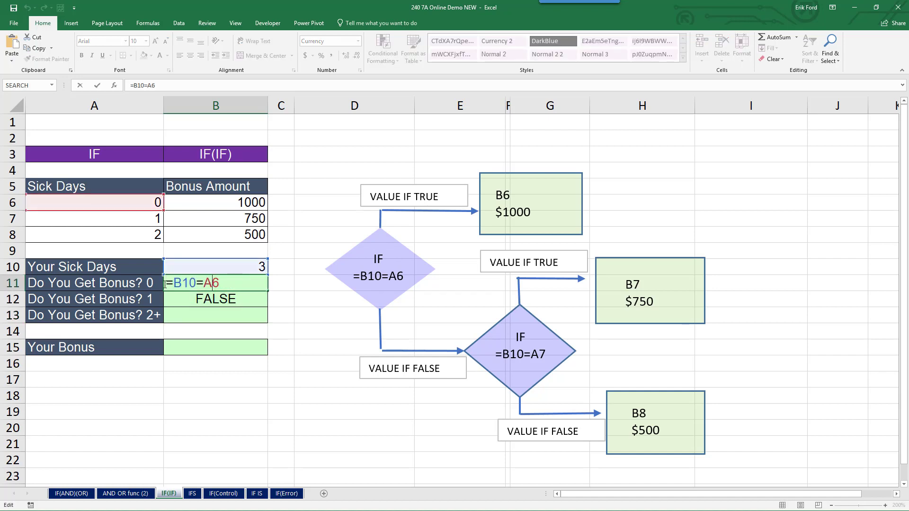
left_click(165, 283)
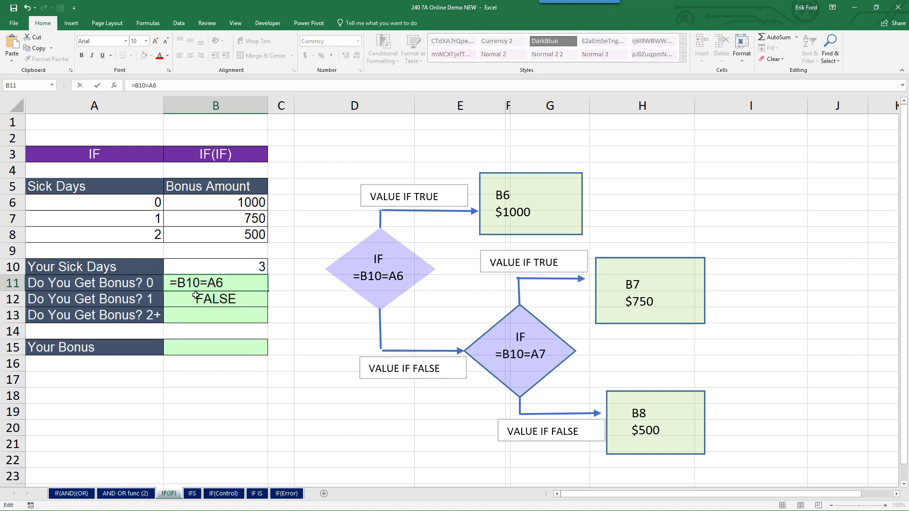
left_click(196, 295)
double_click(199, 298)
left_click(167, 299)
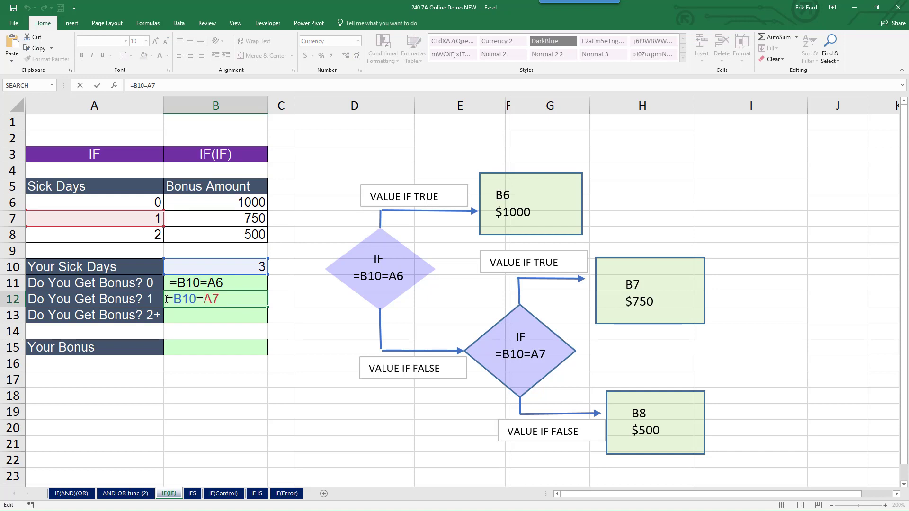
key("Return")
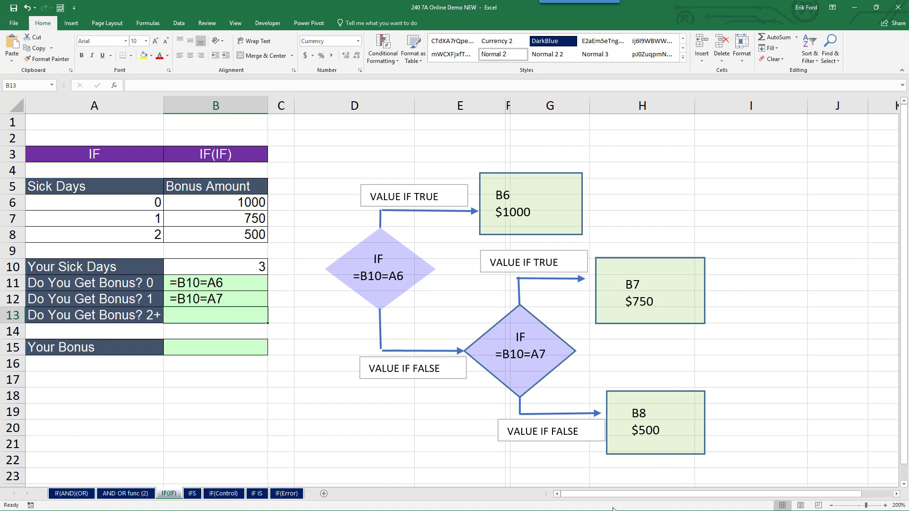
Step: Start an IF formula in the Your Bonus cell B15 with the test B10=A6 and B6 as the value if true
left_click(188, 336)
left_click(183, 341)
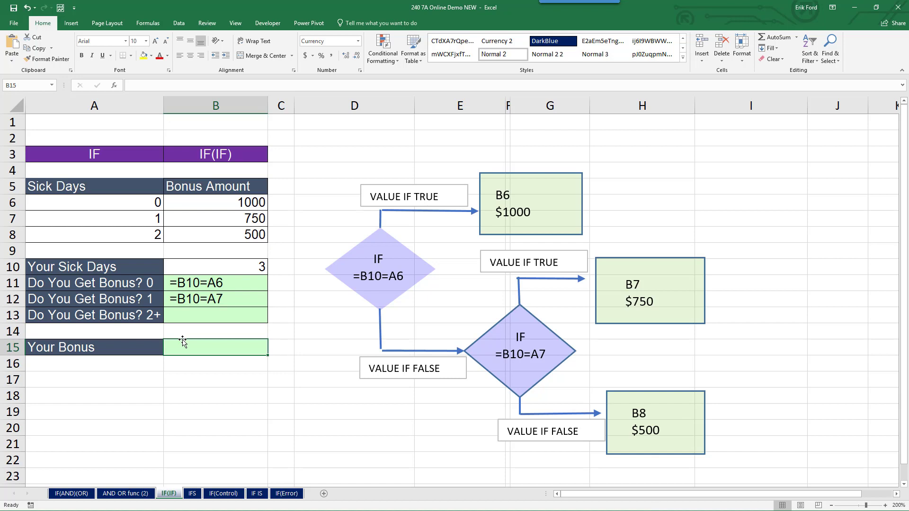
type("=if")
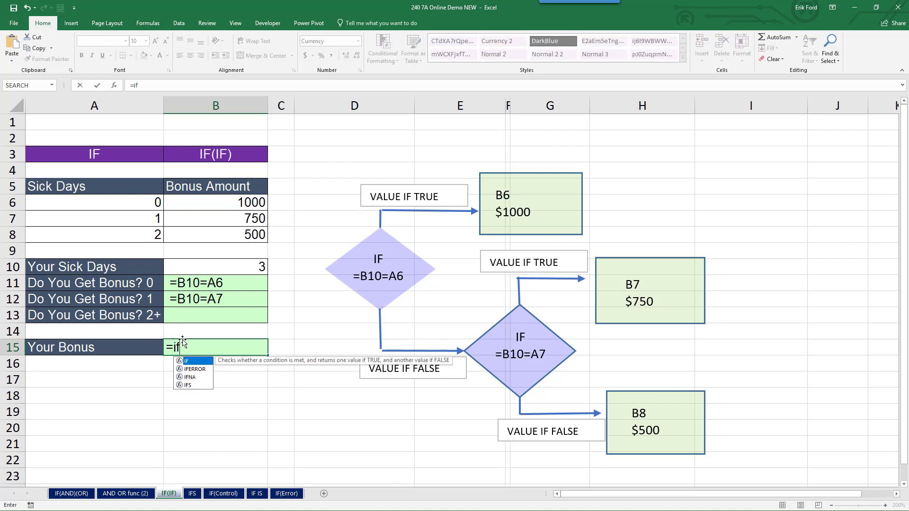
key("Tab")
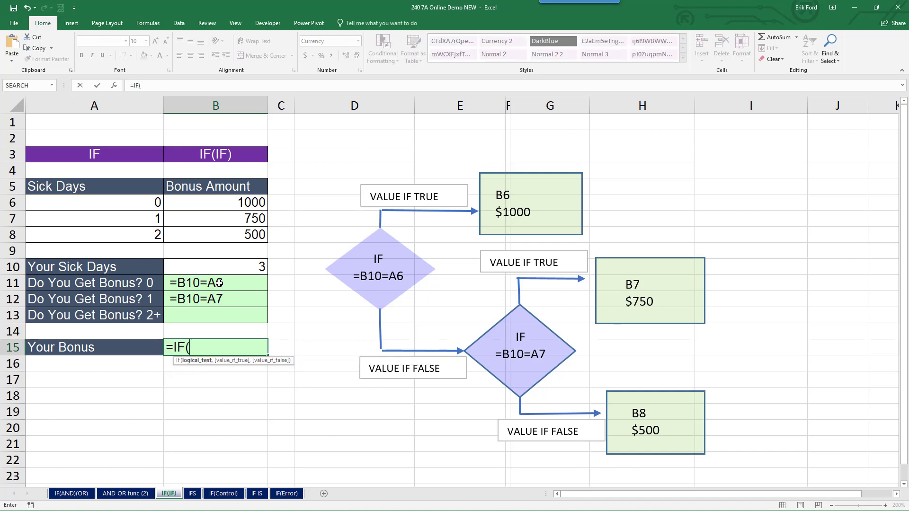
left_click(241, 271)
type("=")
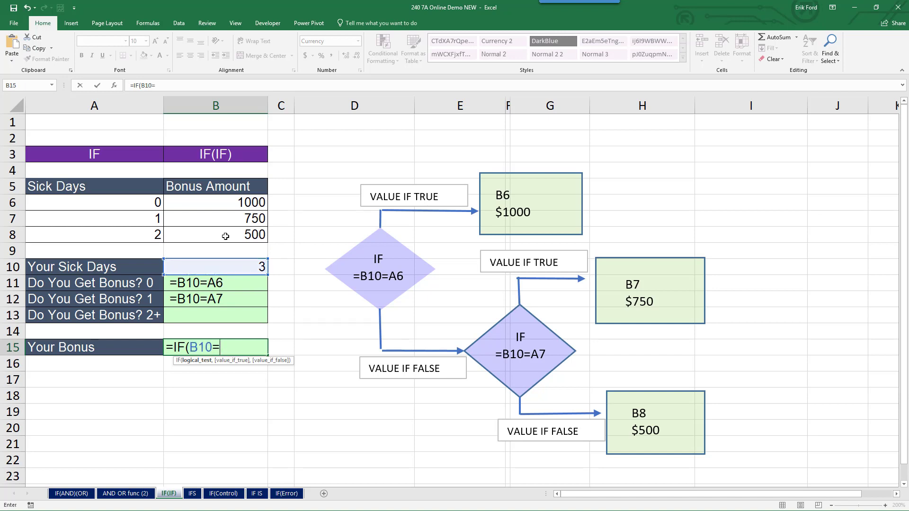
left_click(130, 203)
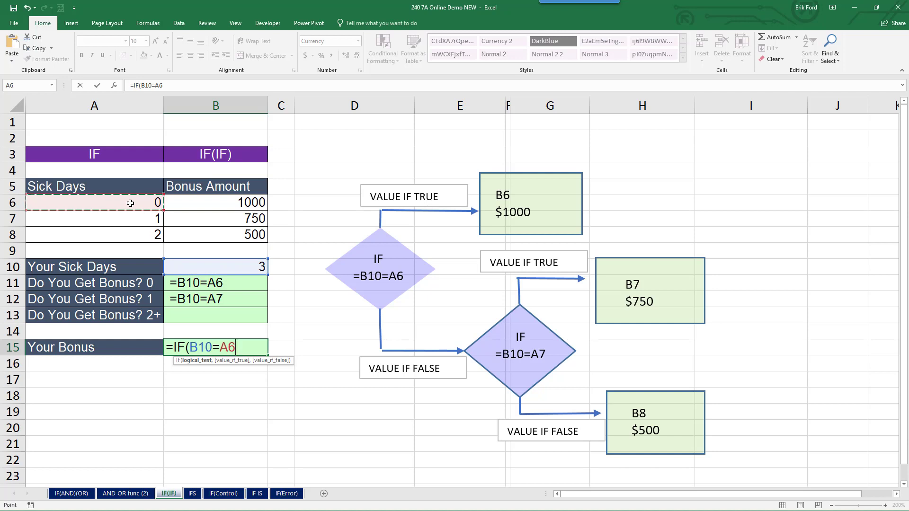
type(",")
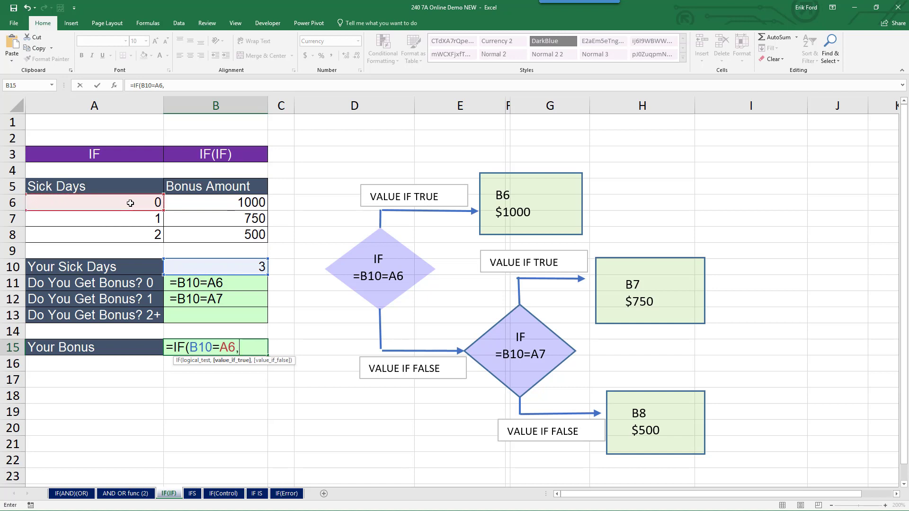
left_click(244, 199)
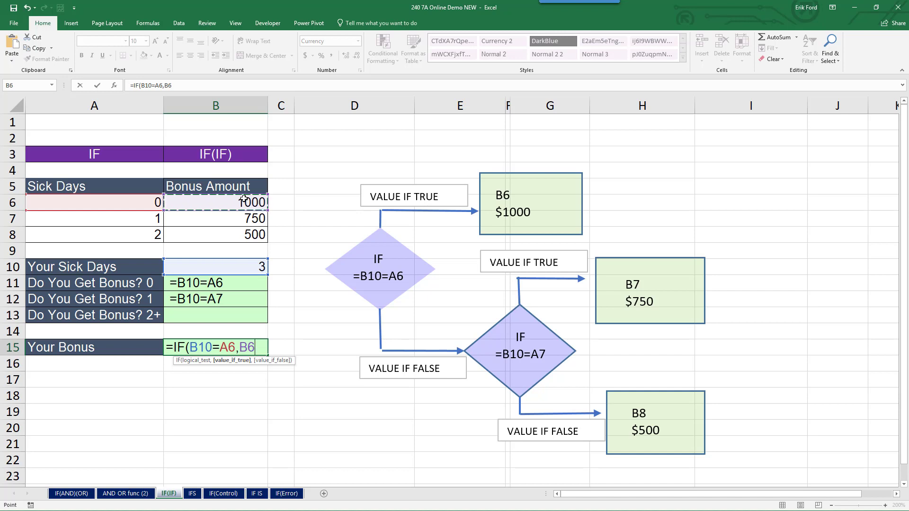
type(",")
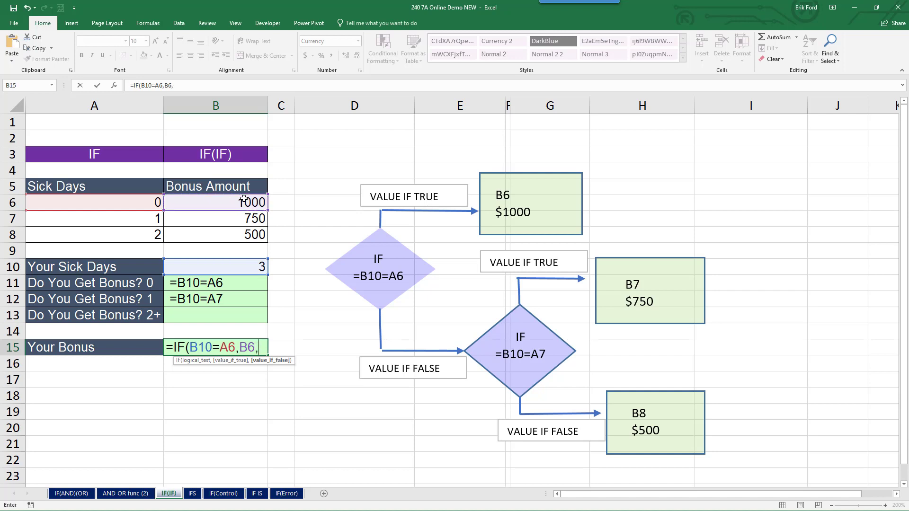
Step: Nest a second IF as the value if false in the B15 formula, with the logical test B10=A7
type("if")
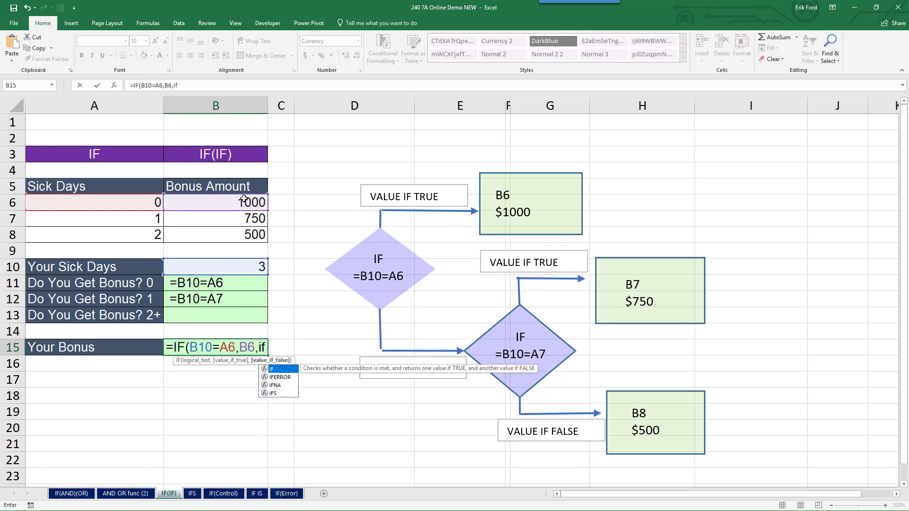
type("(")
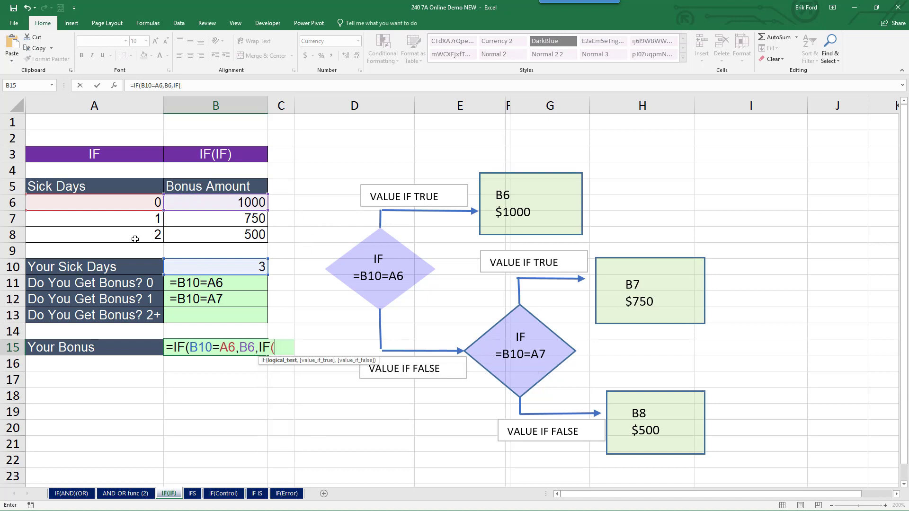
left_click(232, 264)
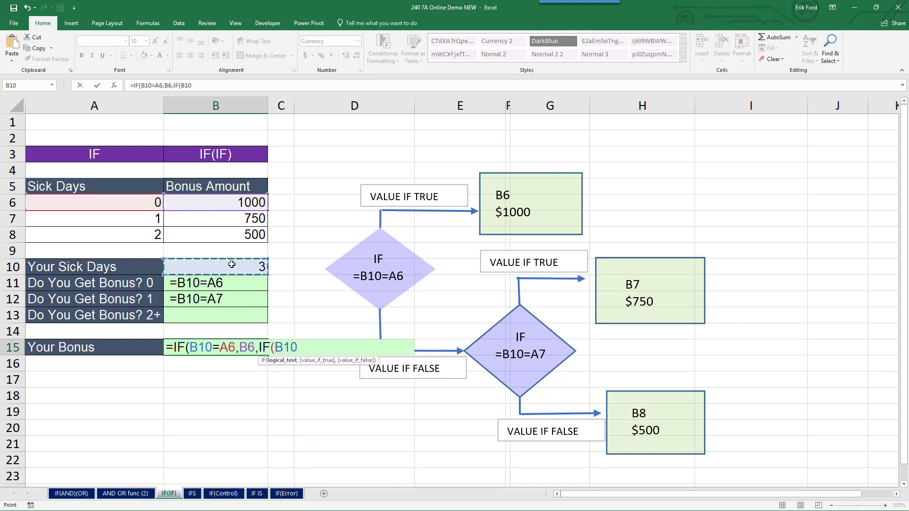
type("=")
left_click(136, 220)
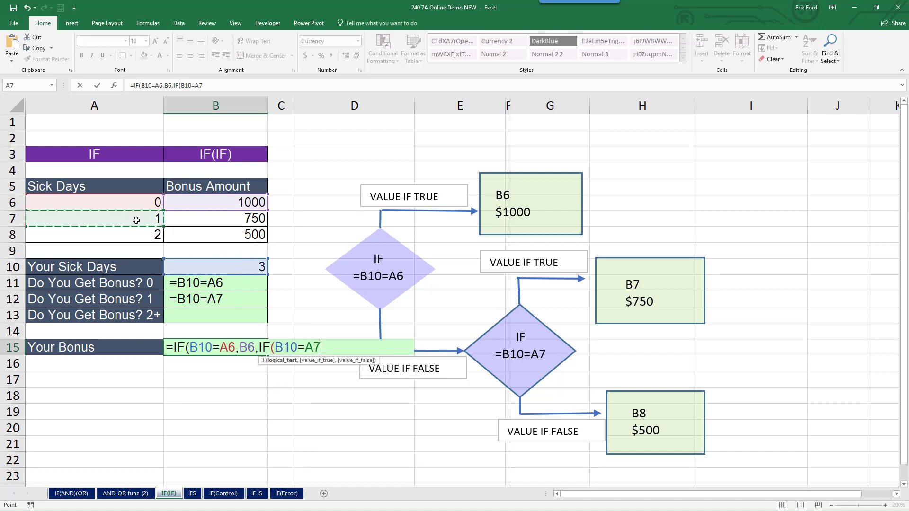
type(",")
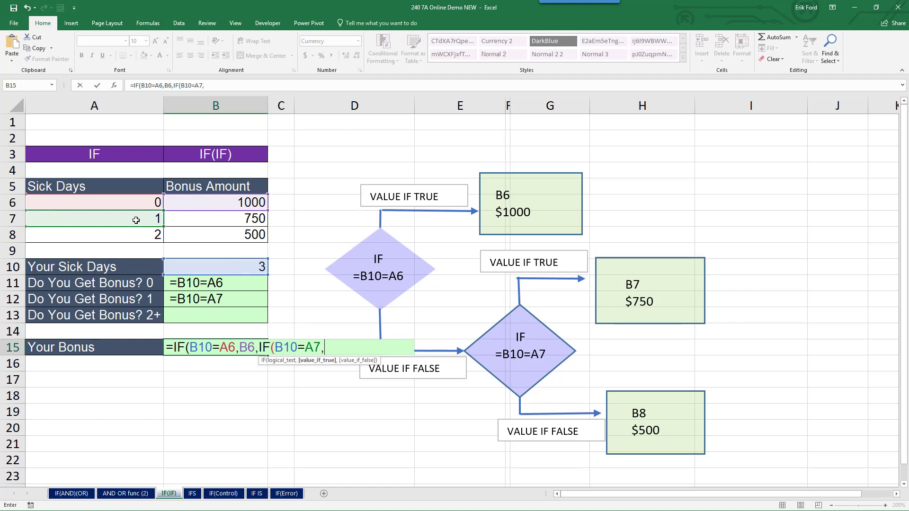
Step: Complete the nested IF in B15 with B7 if true and B8 if false, and enter =IF(B10=A6,B6,IF(B10=A7,B7,B8))
left_click(250, 218)
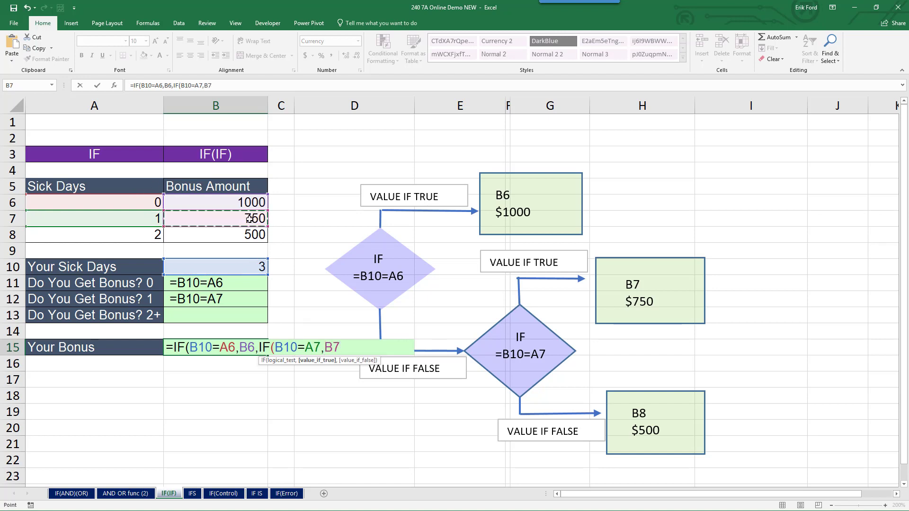
type(",")
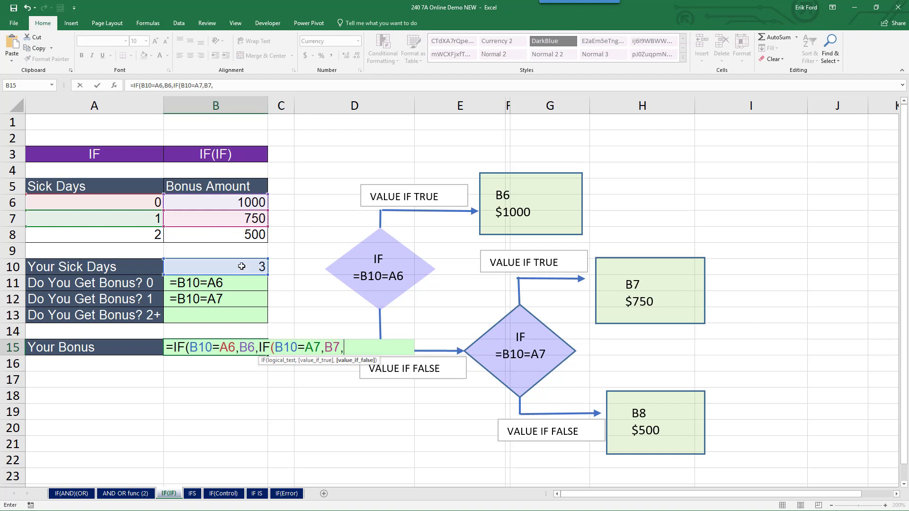
left_click(251, 235)
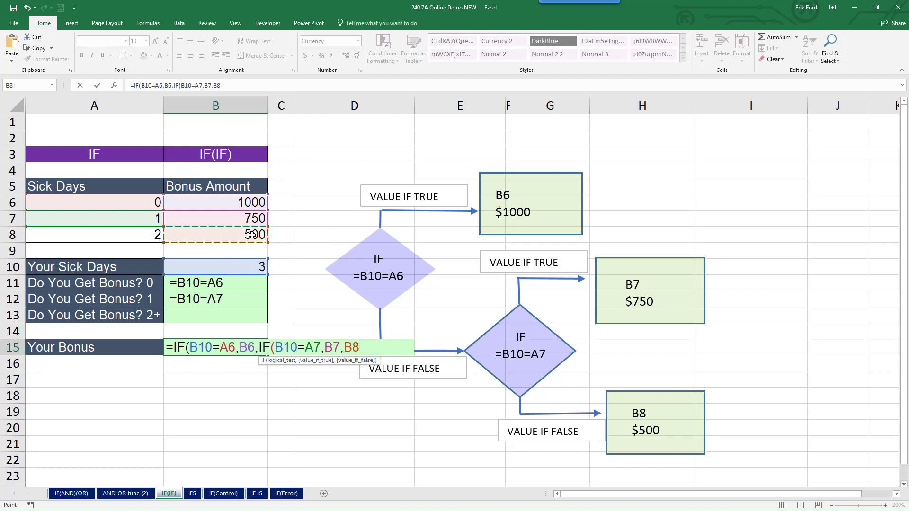
type(")")
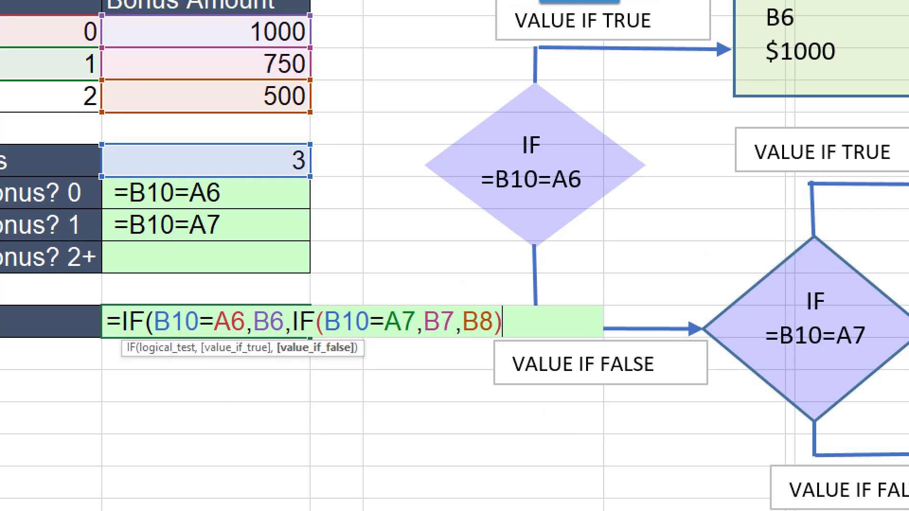
mouse_move(151, 301)
left_mouse_down()
mouse_move(290, 301)
mouse_move(286, 337)
left_mouse_up()
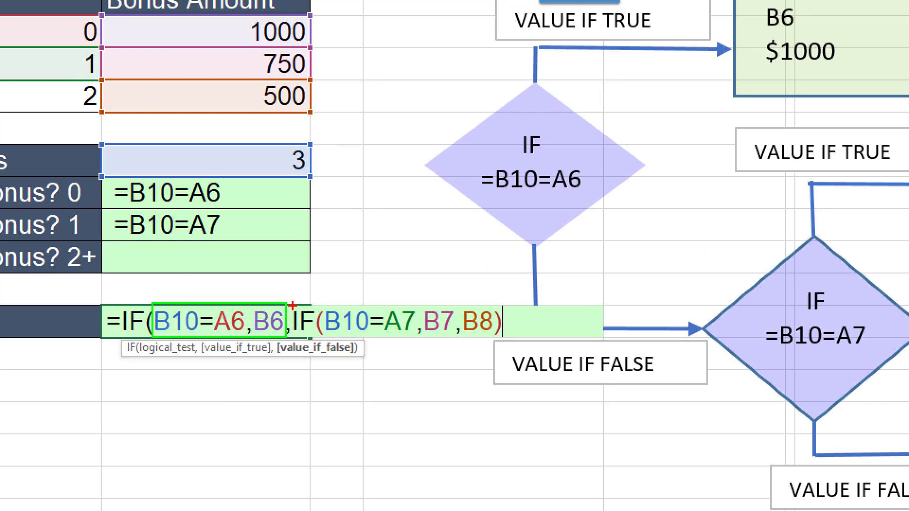
mouse_move(290, 304)
left_mouse_down()
mouse_move(482, 320)
mouse_move(515, 338)
left_mouse_up()
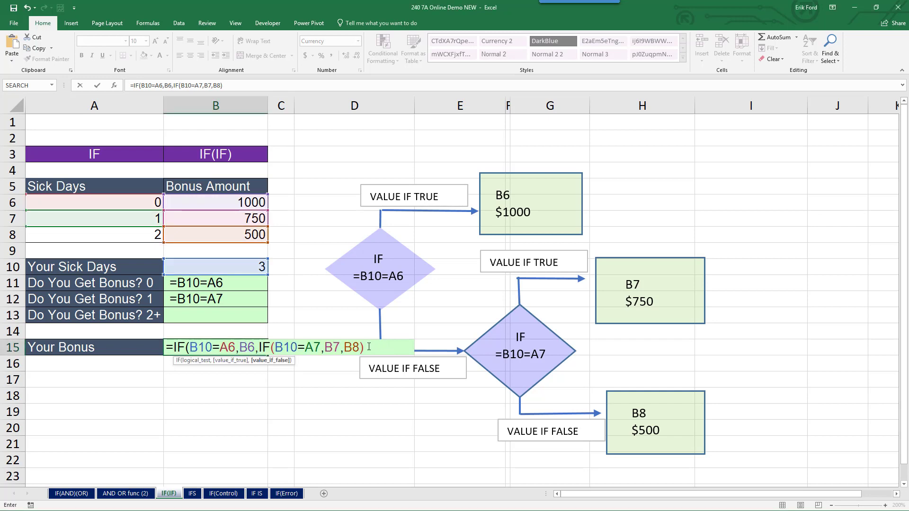
type(")")
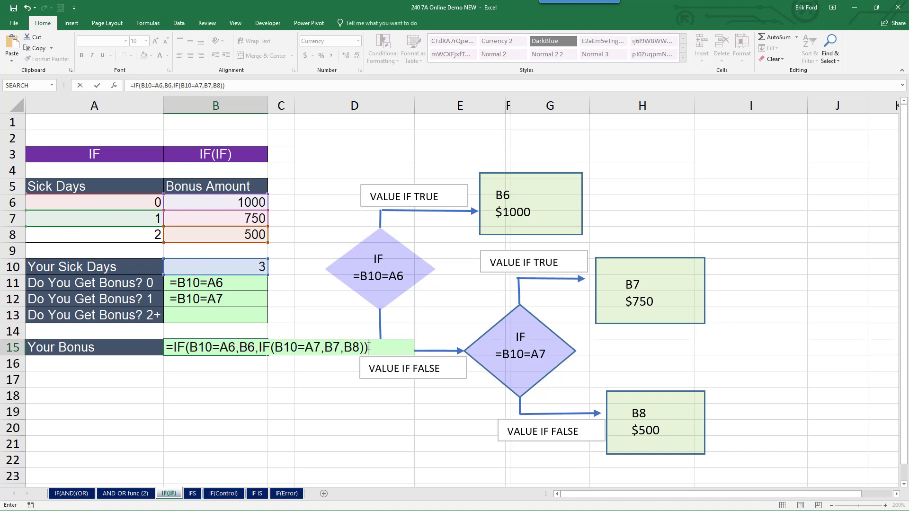
key("ctrl+Return")
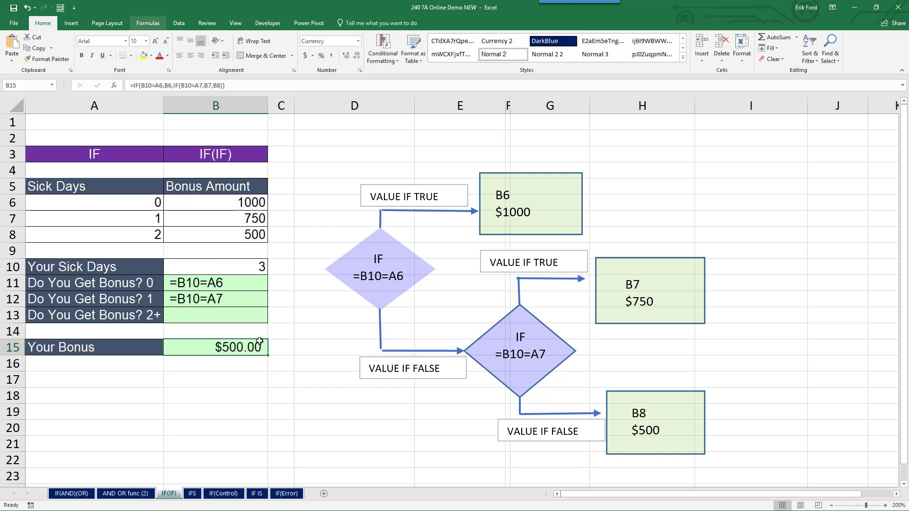
Step: Test the bonus formula by setting Your Sick Days in B10 to 0
left_click(255, 266)
type("0")
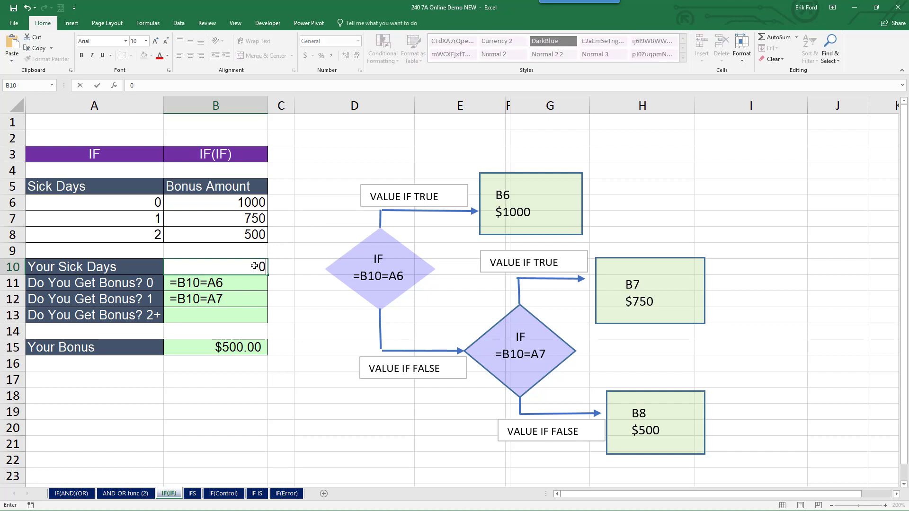
key("Return")
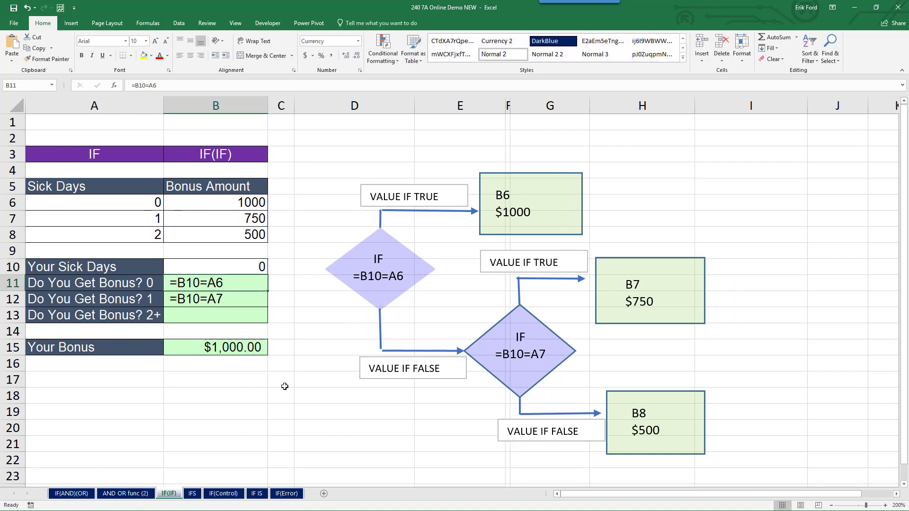
Step: Test the one-sick-day branch of the bonus formula by setting B10 to 1
left_click(246, 265)
type("1")
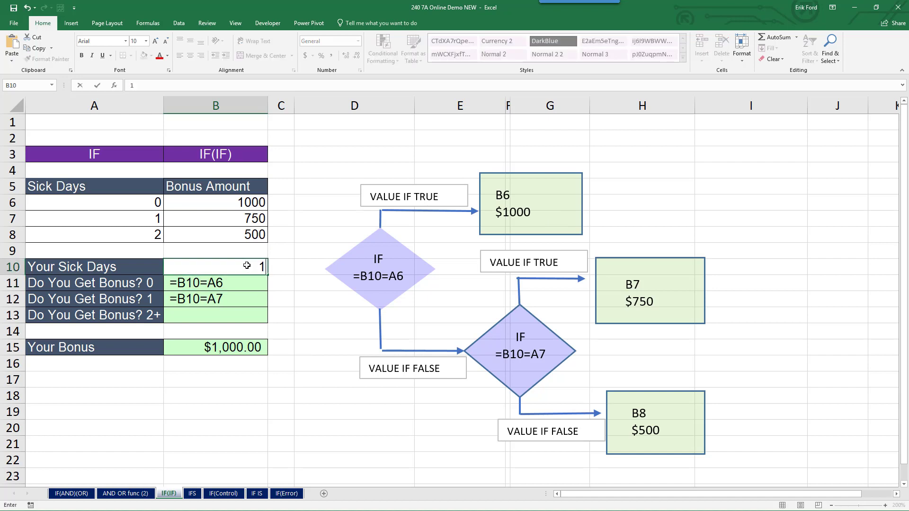
key("Return")
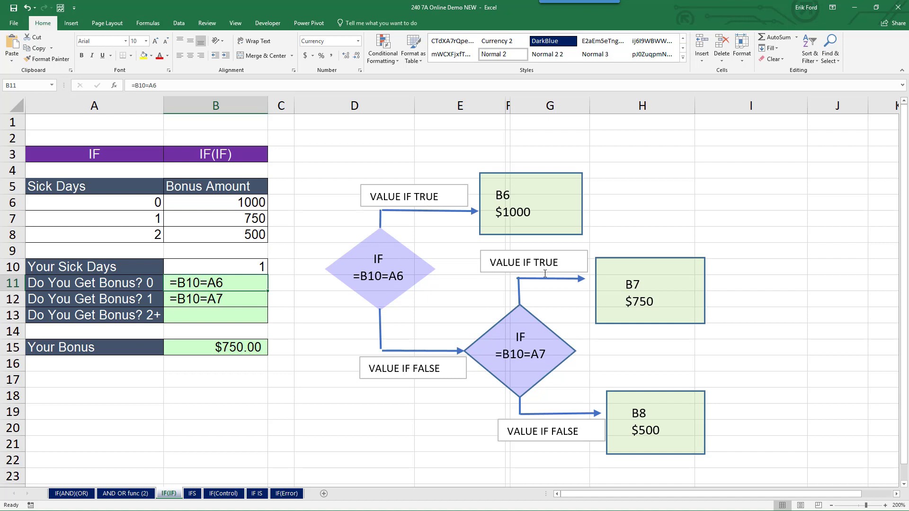
Step: Set Your Sick Days in B10 to 12 to test the final value-if-false branch of the nested IF
left_click(254, 263)
type("12")
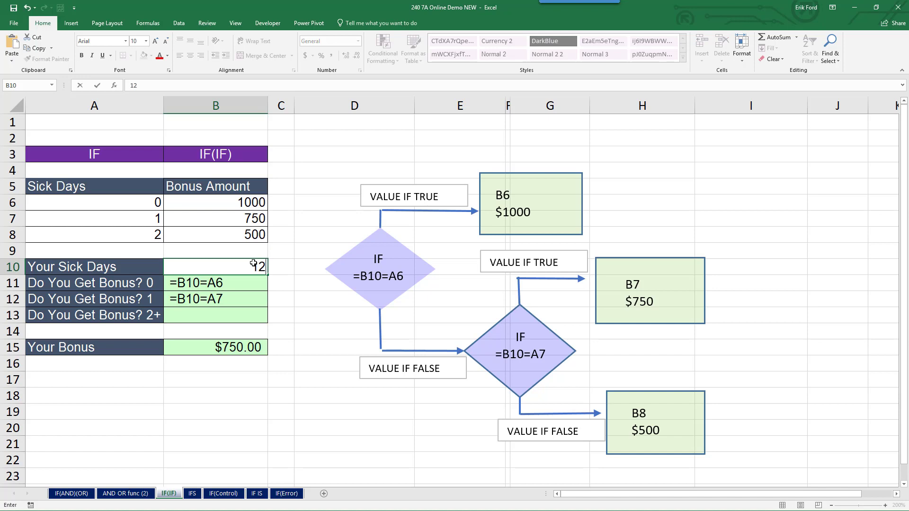
key("Return")
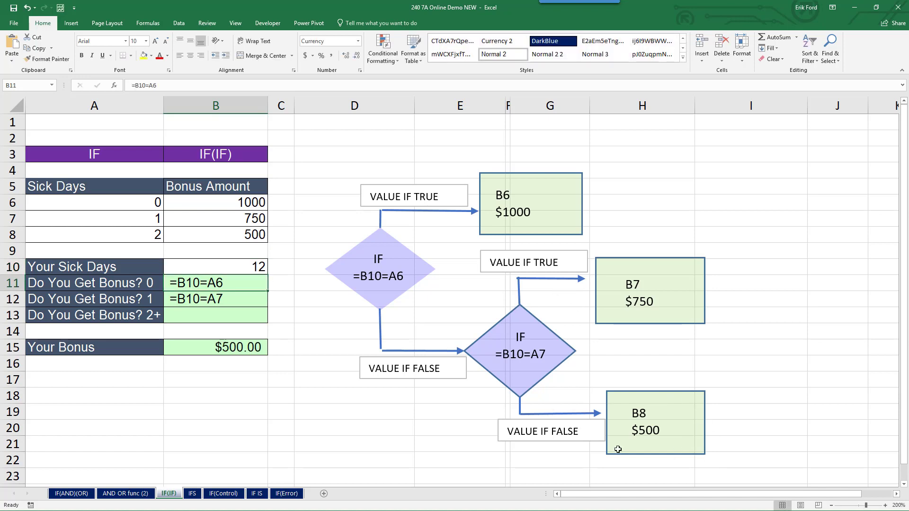